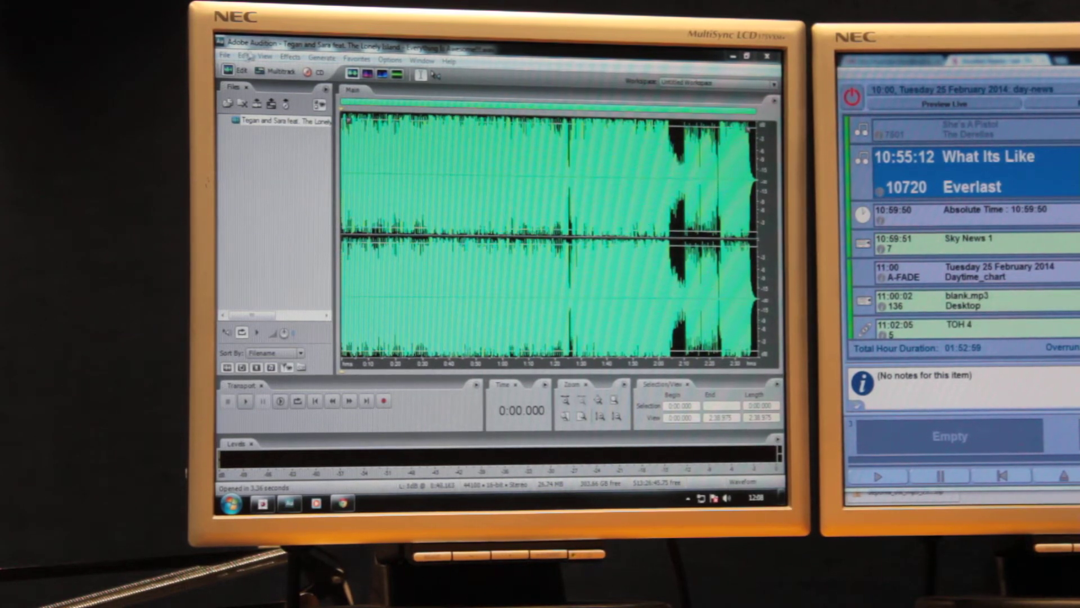
Jump between the song's end and start, then briefly play it from the beginning.
left_click(230, 56)
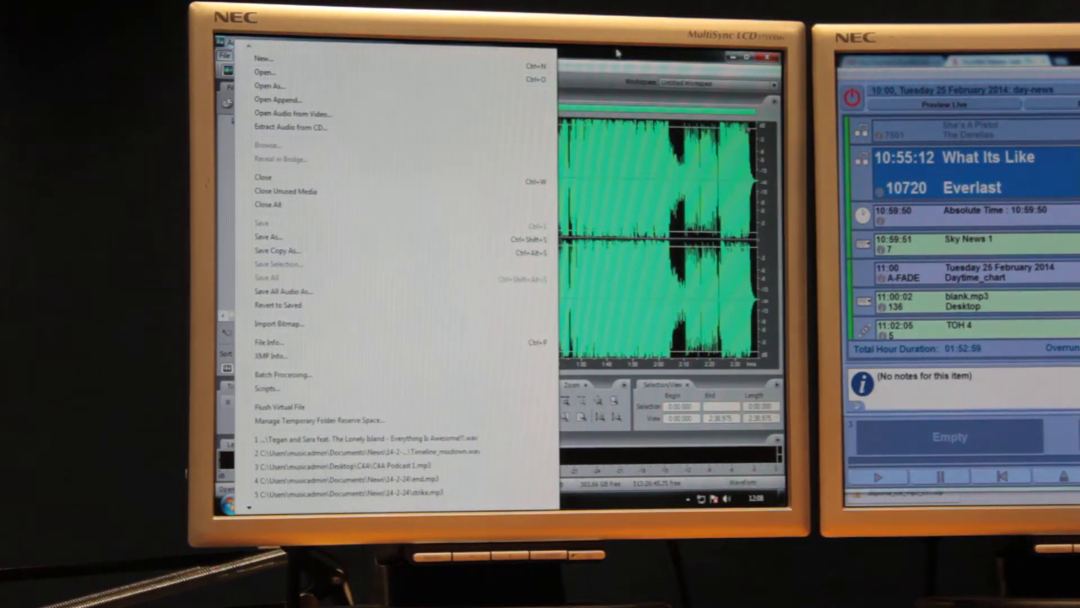
left_click(616, 52)
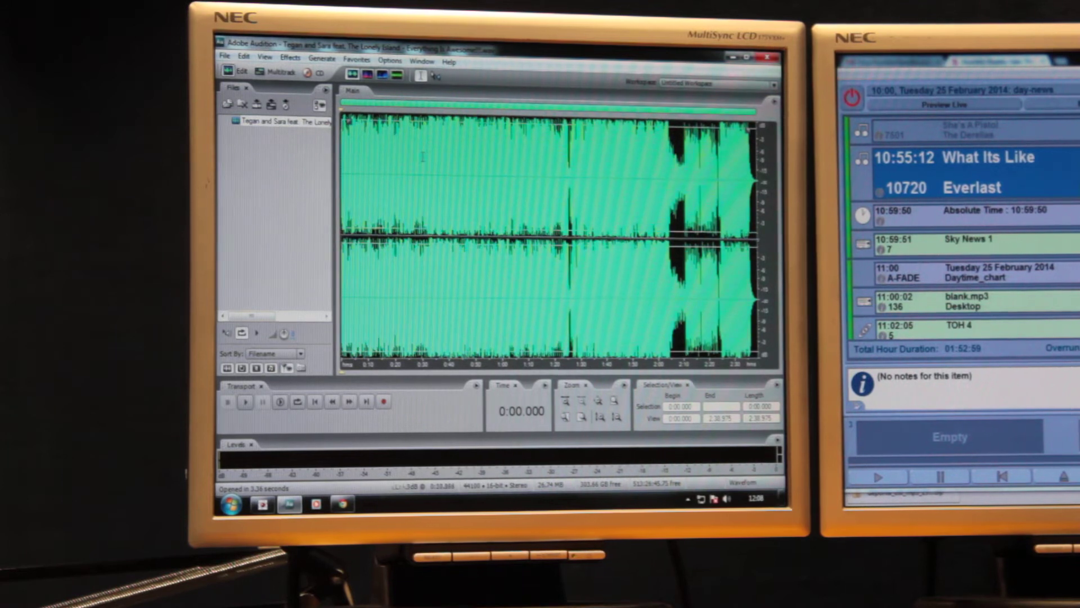
scroll(422, 156, "up", 3)
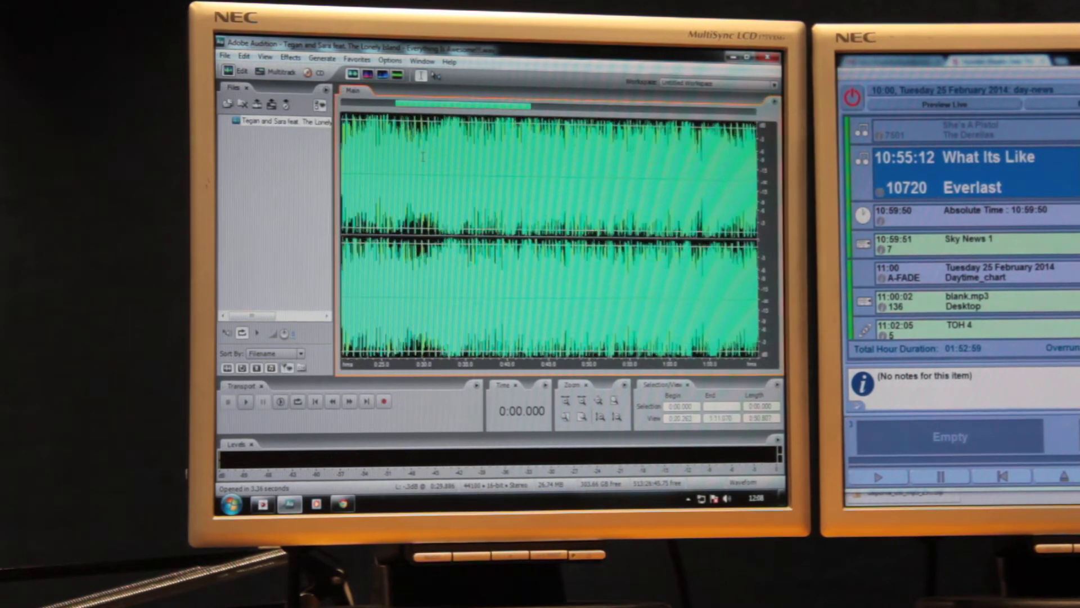
scroll(422, 156, "up", 3)
scroll(422, 156, "up", 3)
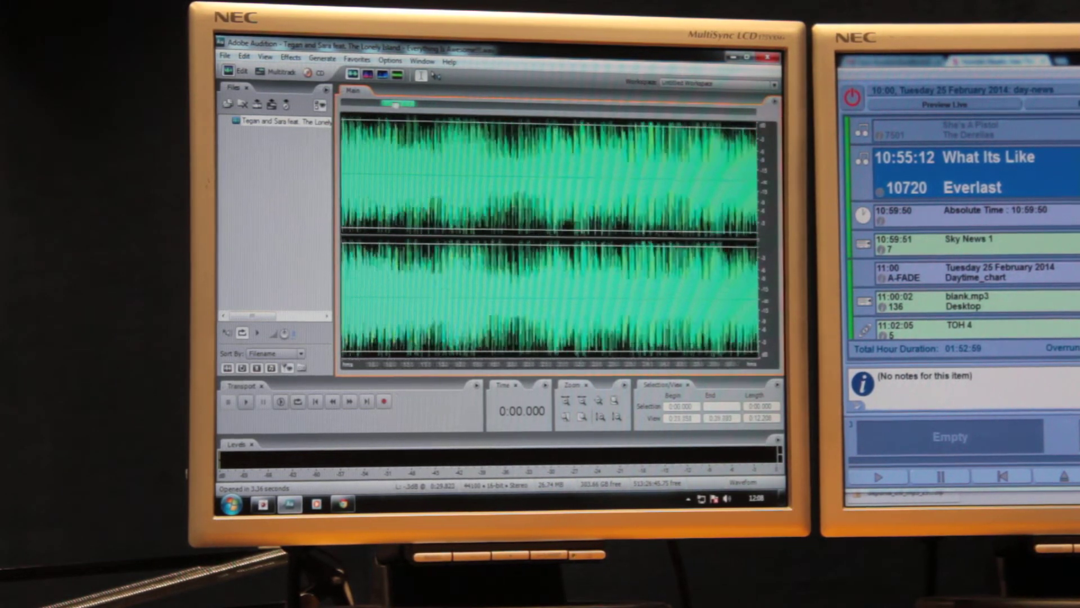
key("End")
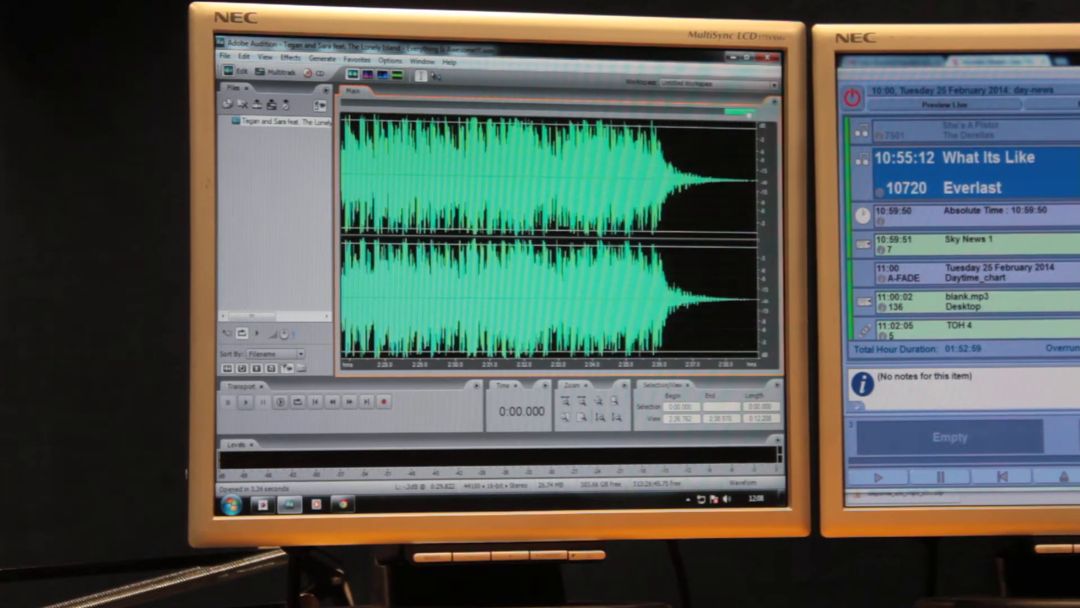
key("Home")
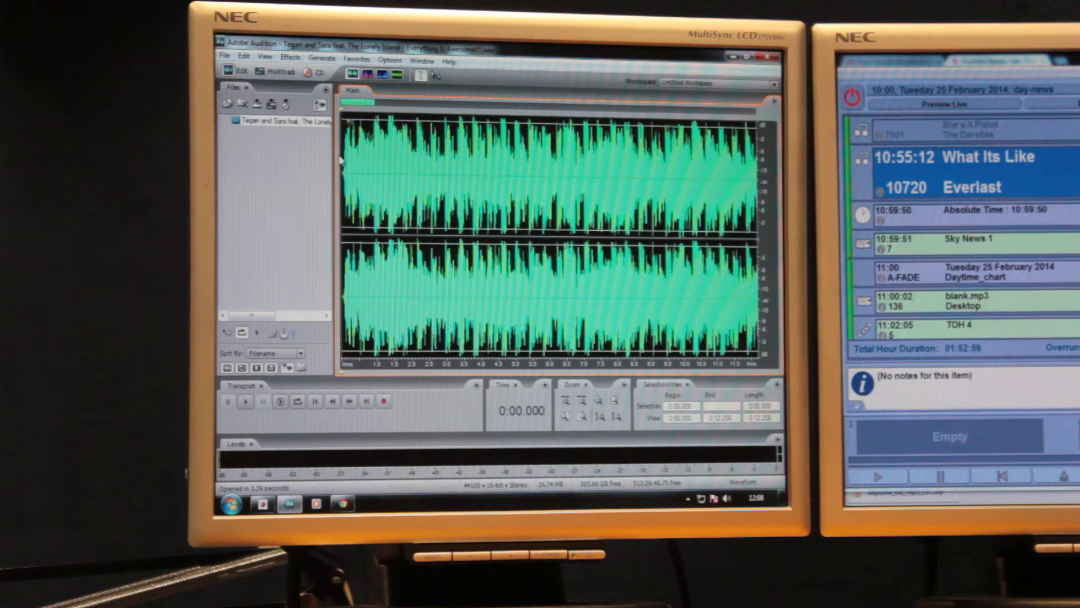
scroll(549, 236, "up", 3)
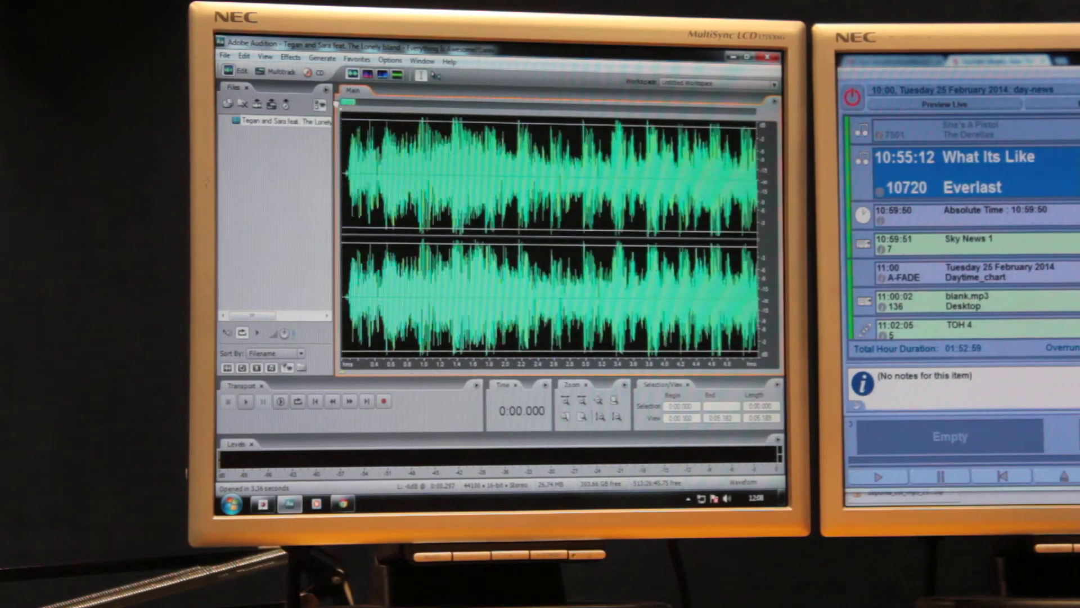
key("space")
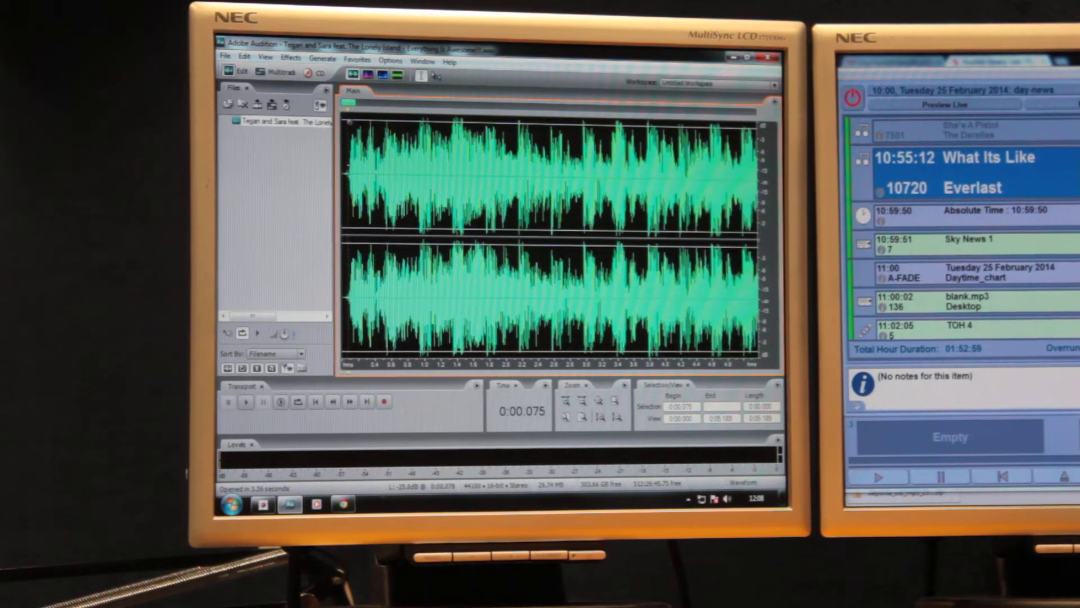
key("space")
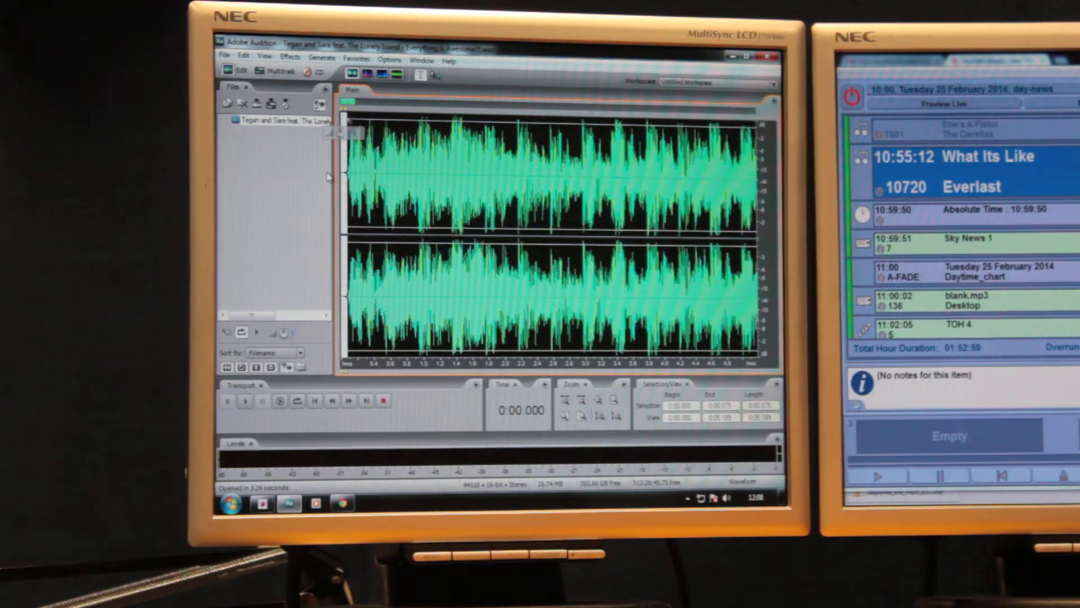
scroll(548, 237, "up", 3)
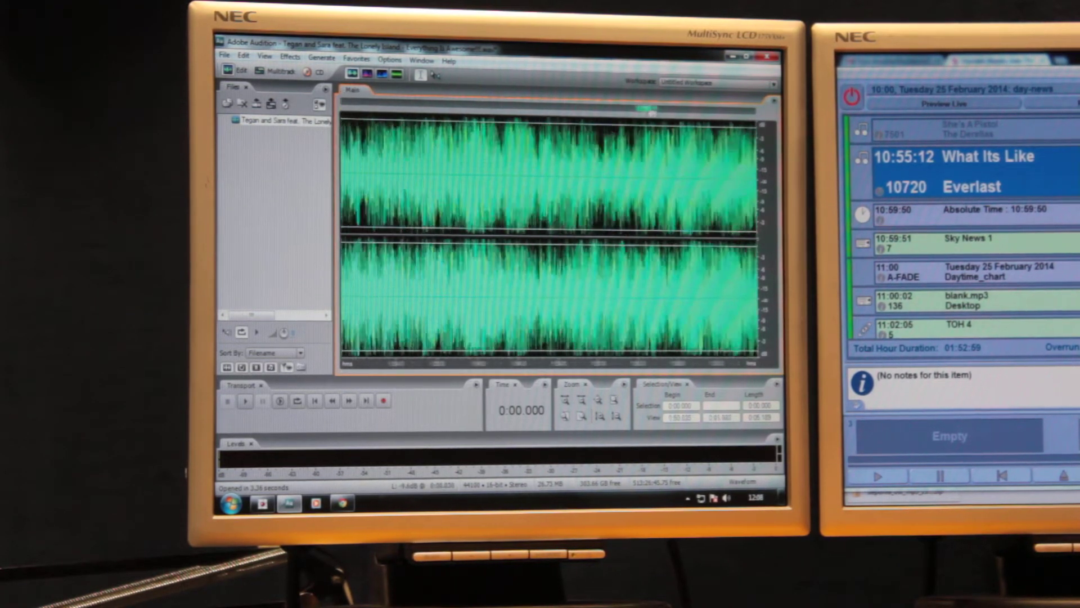
scroll(550, 237, "up", 3)
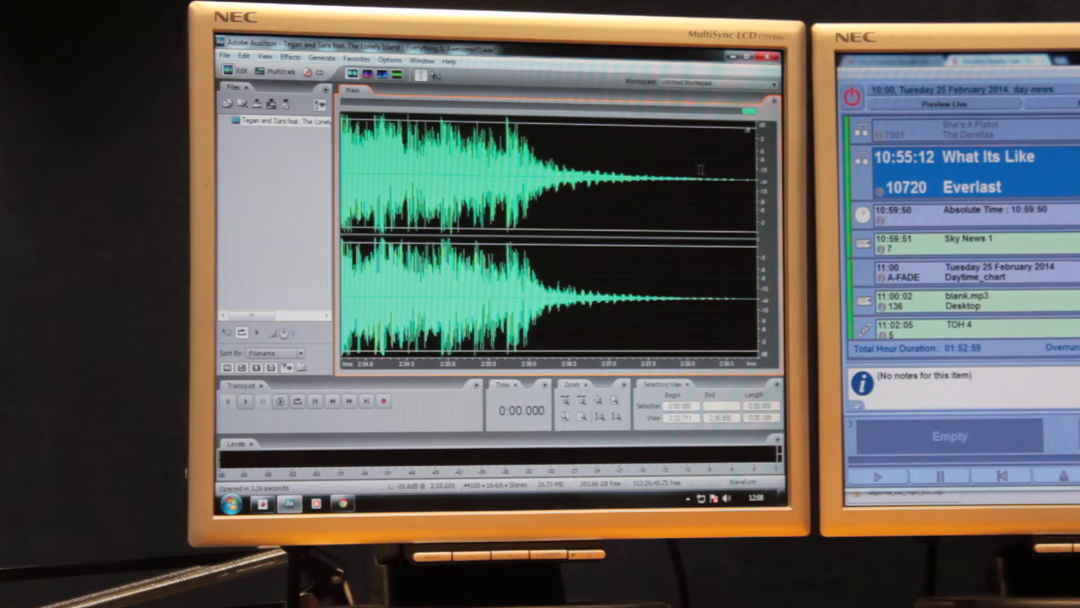
Select the short silent tail at the song's end and delete it.
left_click_drag(735, 177, 757, 182)
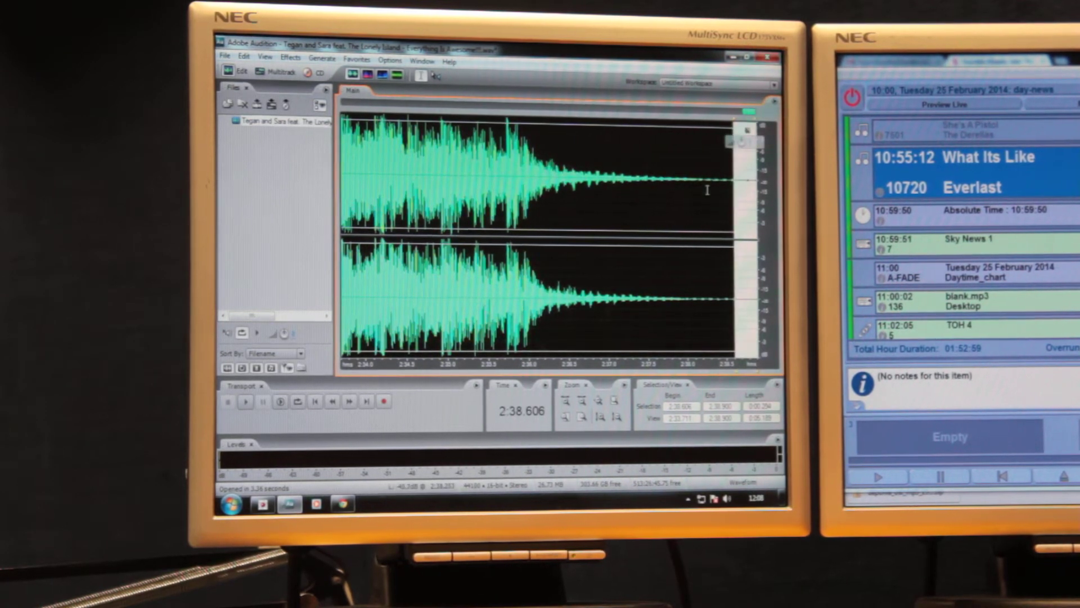
key("Delete")
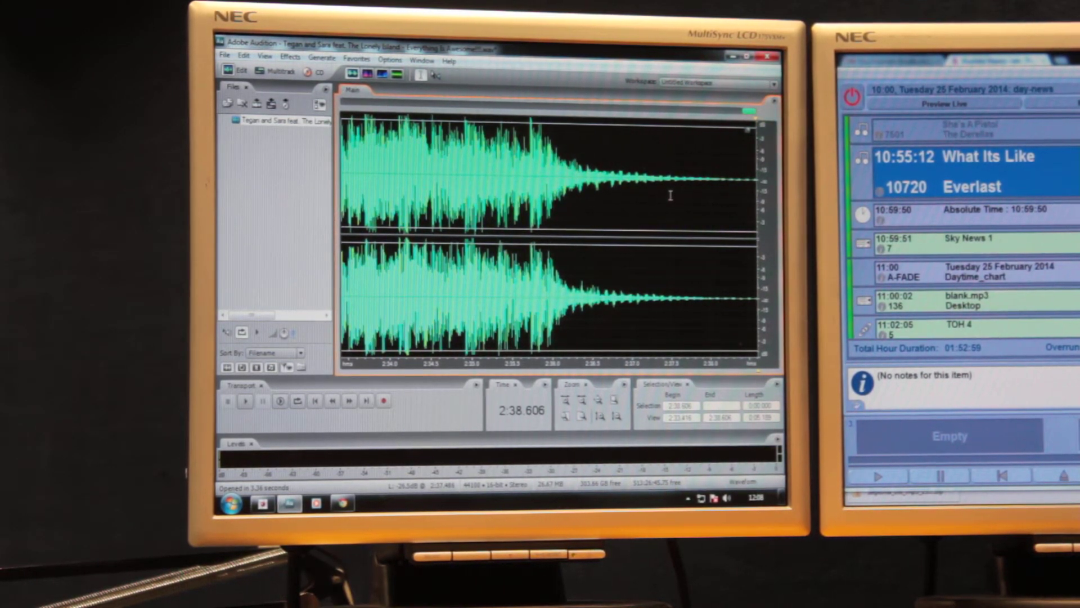
scroll(550, 237, "down", 4)
scroll(549, 237, "down", 4)
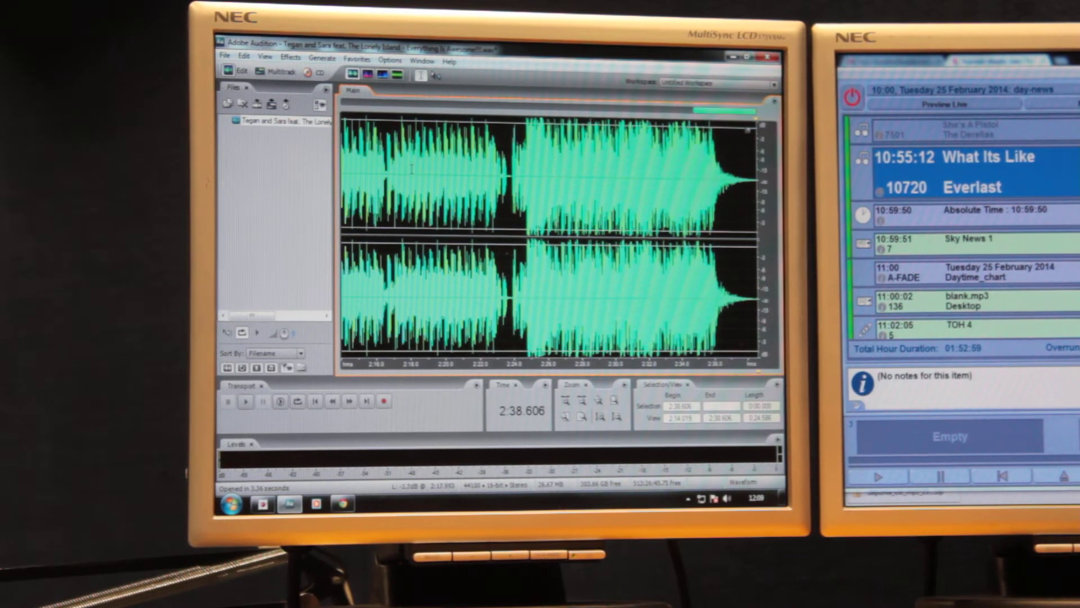
scroll(411, 169, "down", 3)
scroll(412, 170, "down", 3)
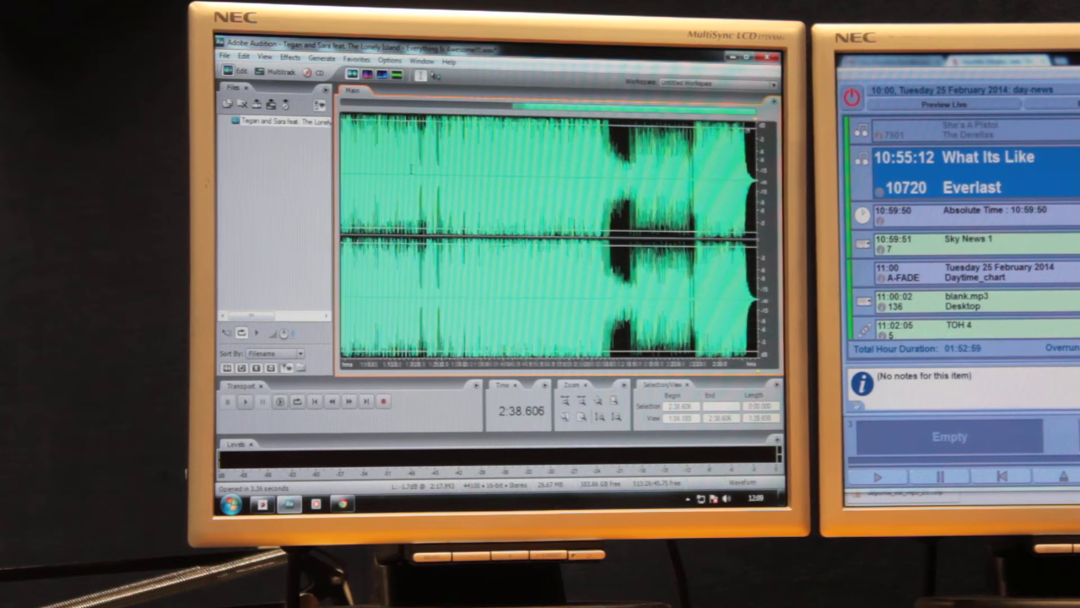
scroll(411, 169, "down", 3)
scroll(411, 168, "down", 3)
Audition the passage from about 0:33, restart near 0:31.7, then stop playback.
left_click(432, 169)
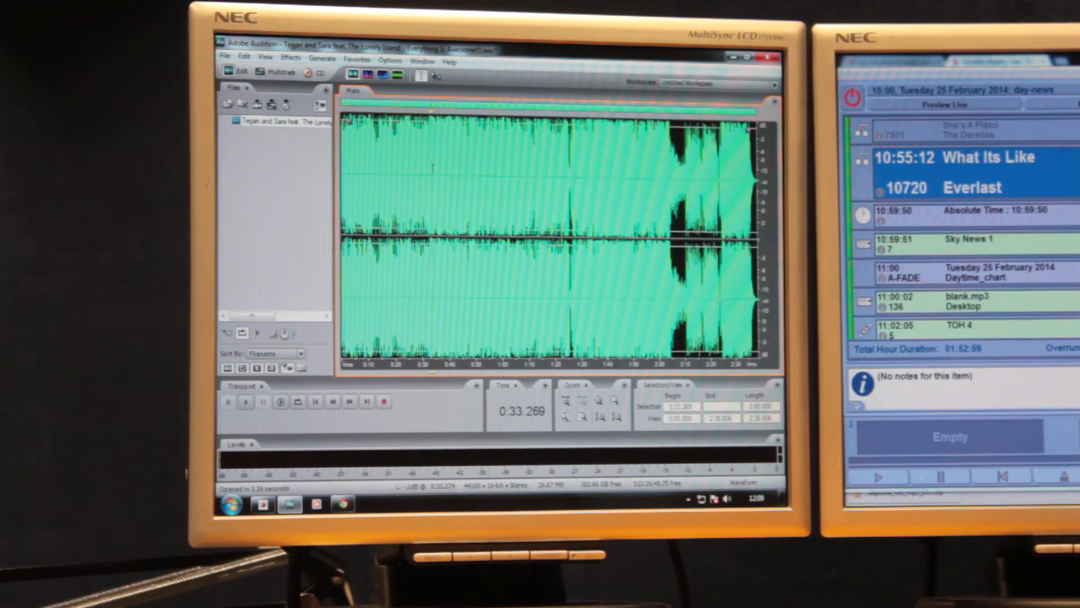
key("space")
scroll(420, 165, "up", 5)
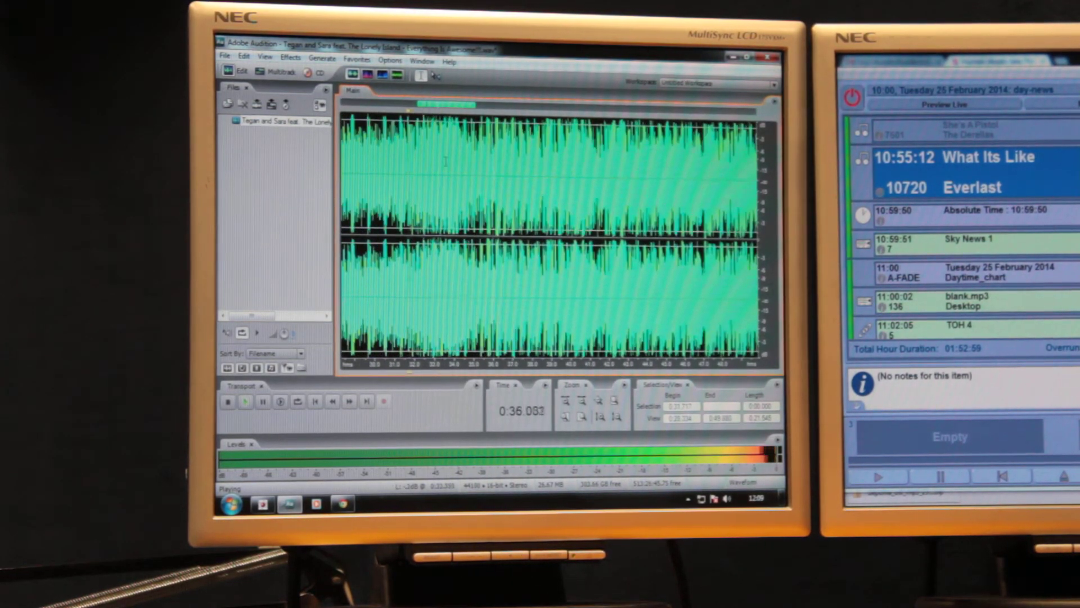
left_click(409, 165)
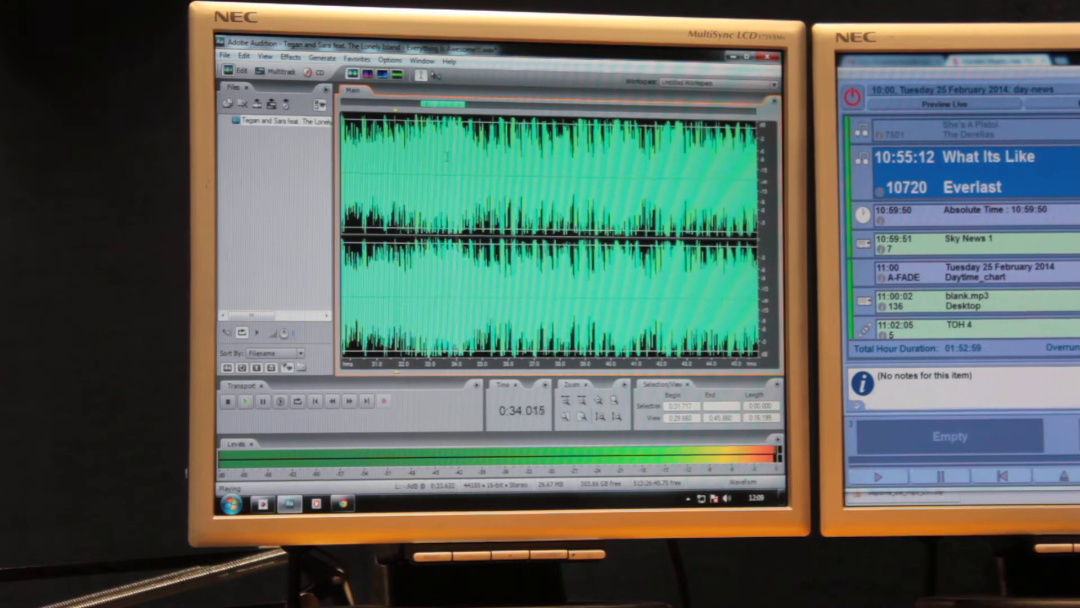
key("space")
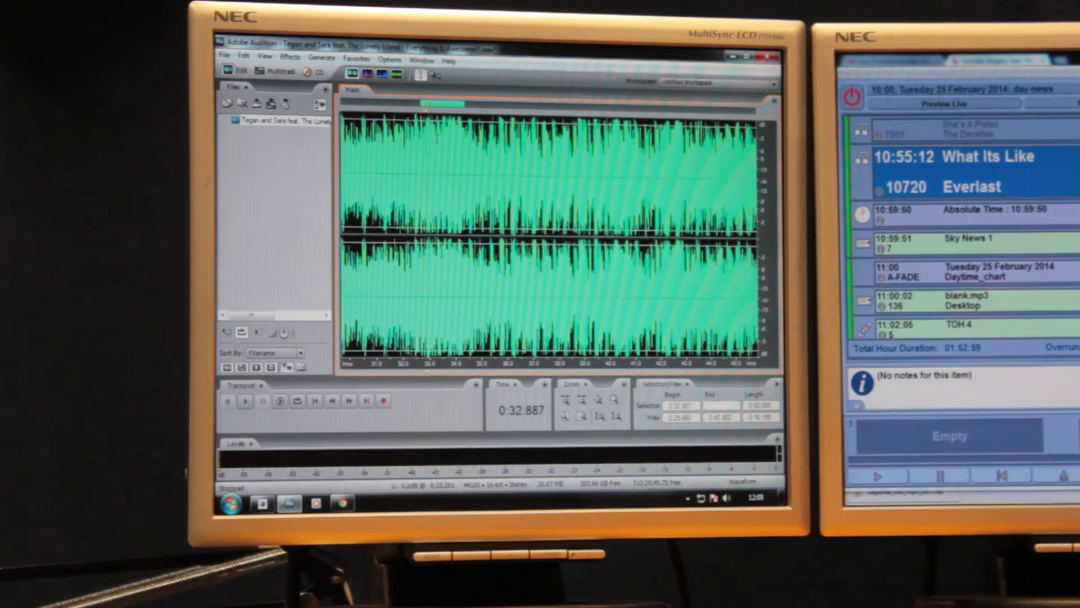
Select the stretch from about 0:33.25 containing the word and play it.
left_click(437, 236)
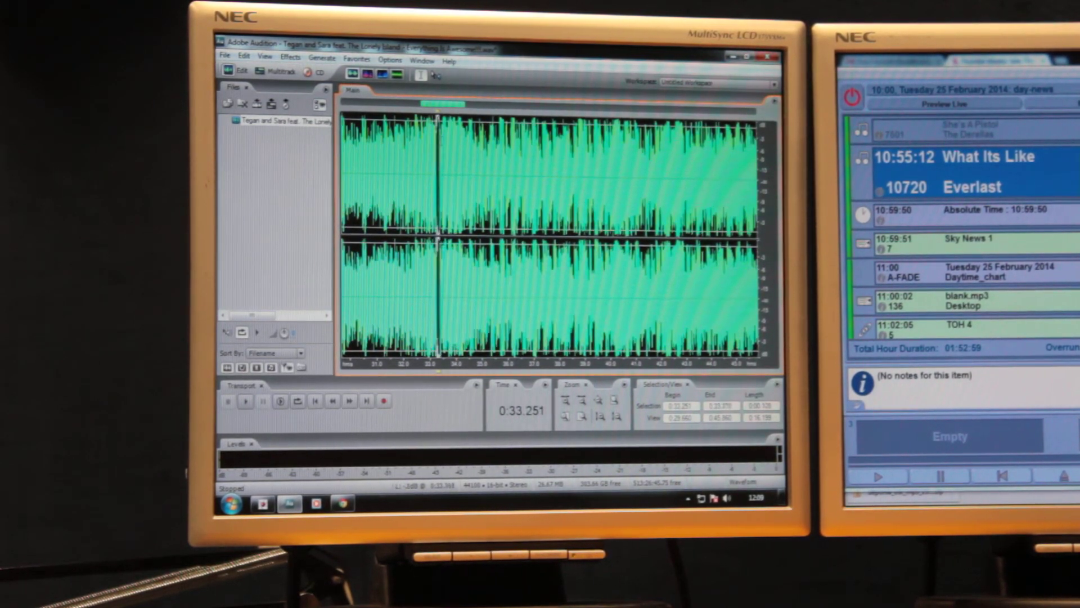
left_click_drag(439, 237, 467, 237)
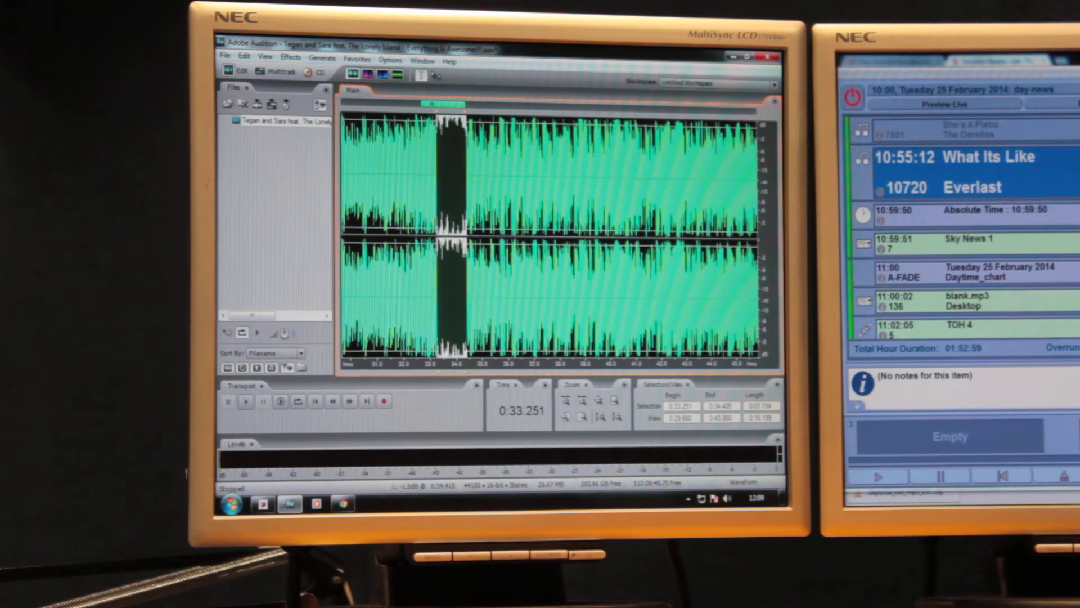
left_click(249, 403)
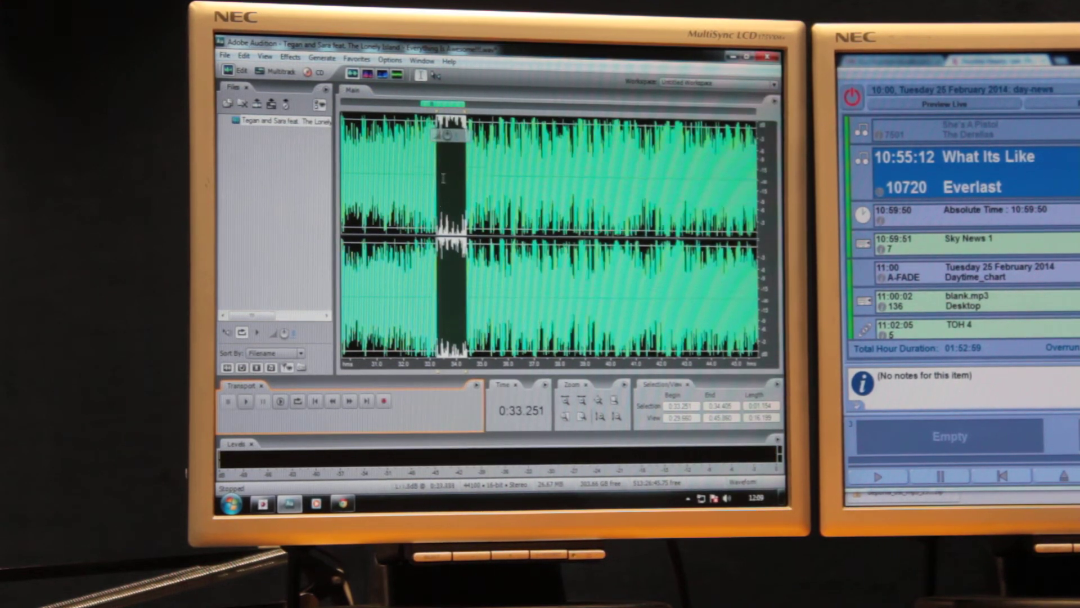
Nudge the selection start later, then earlier, replaying until only 0:33.3–0:34.3 is covered.
left_click_drag(437, 129, 442, 123)
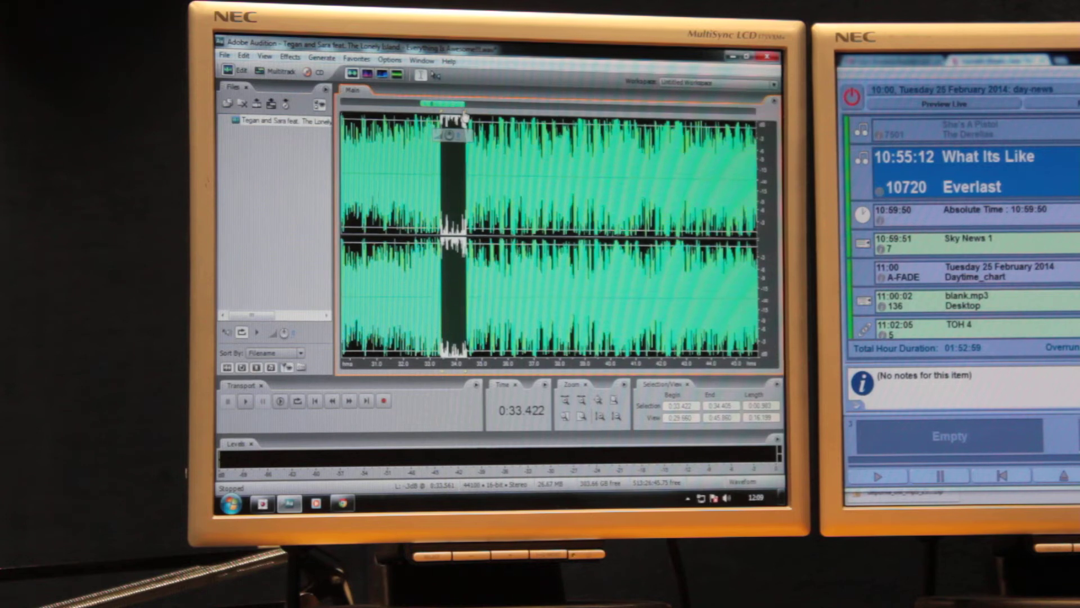
left_click(248, 406)
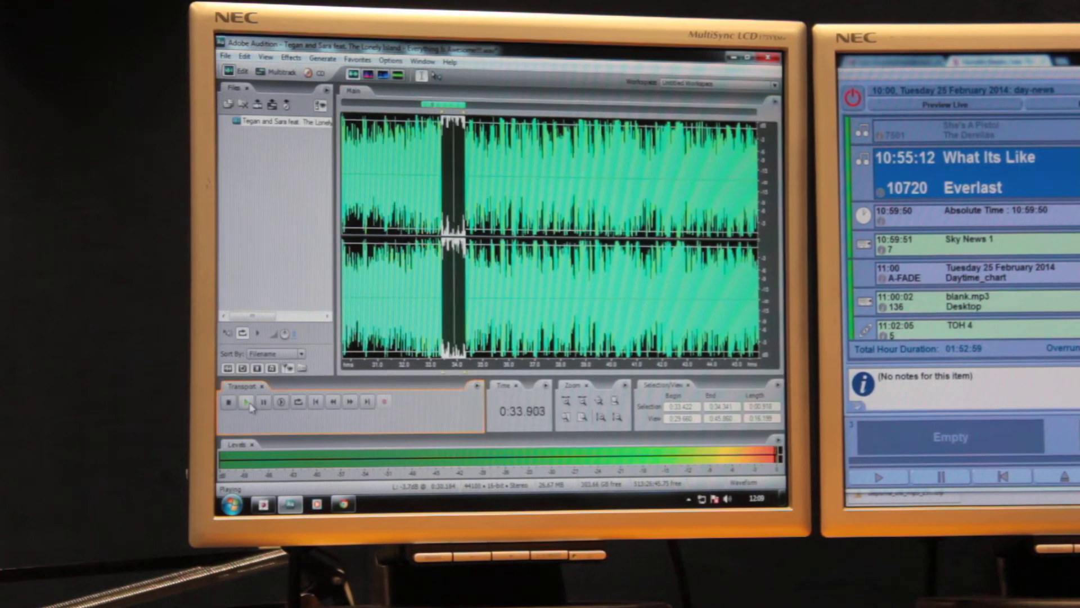
left_click_drag(442, 122, 440, 123)
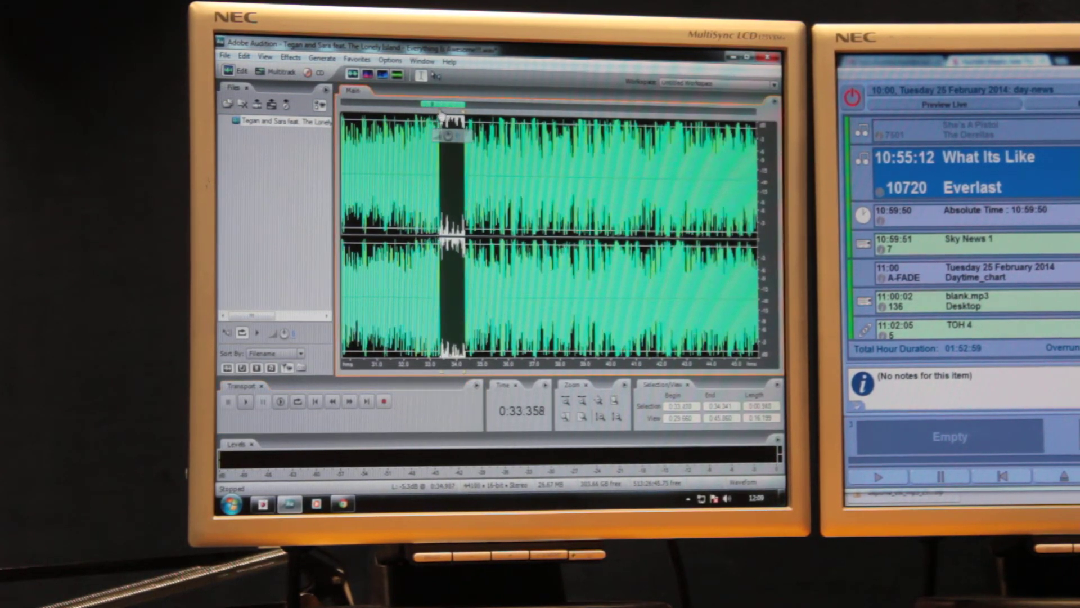
left_click(246, 404)
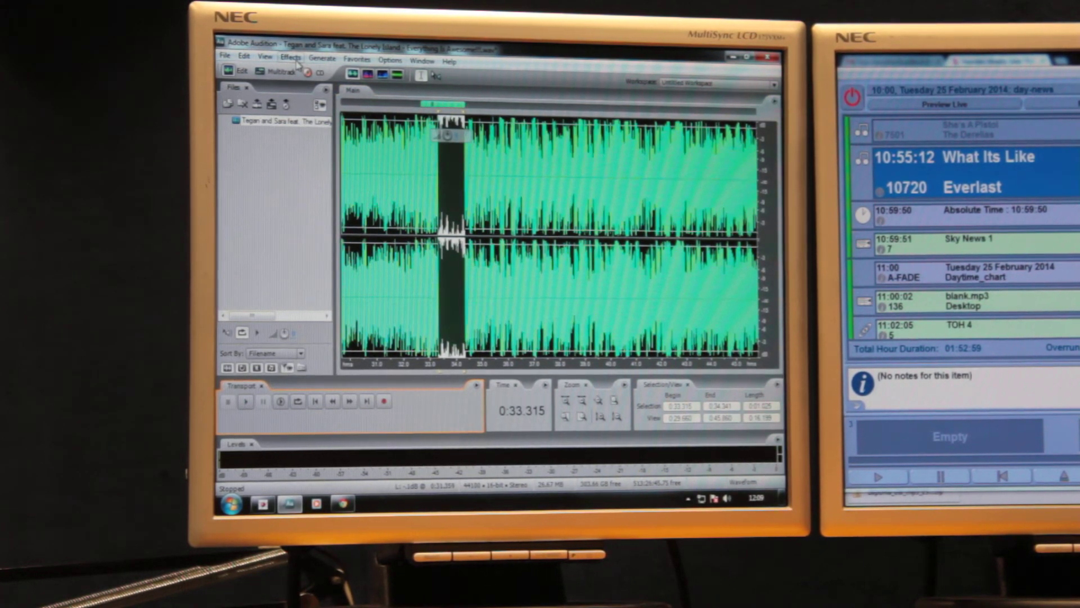
Apply Effects > Reverse to the selected word, then play from just before the edit.
left_click(290, 57)
left_click(306, 105)
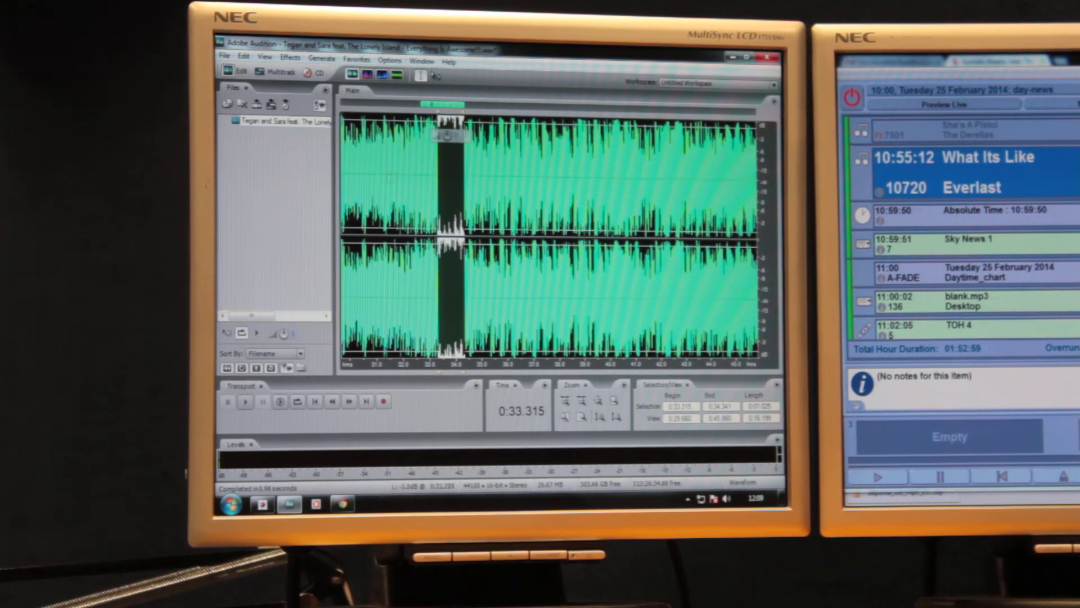
left_click(381, 185)
left_click(246, 404)
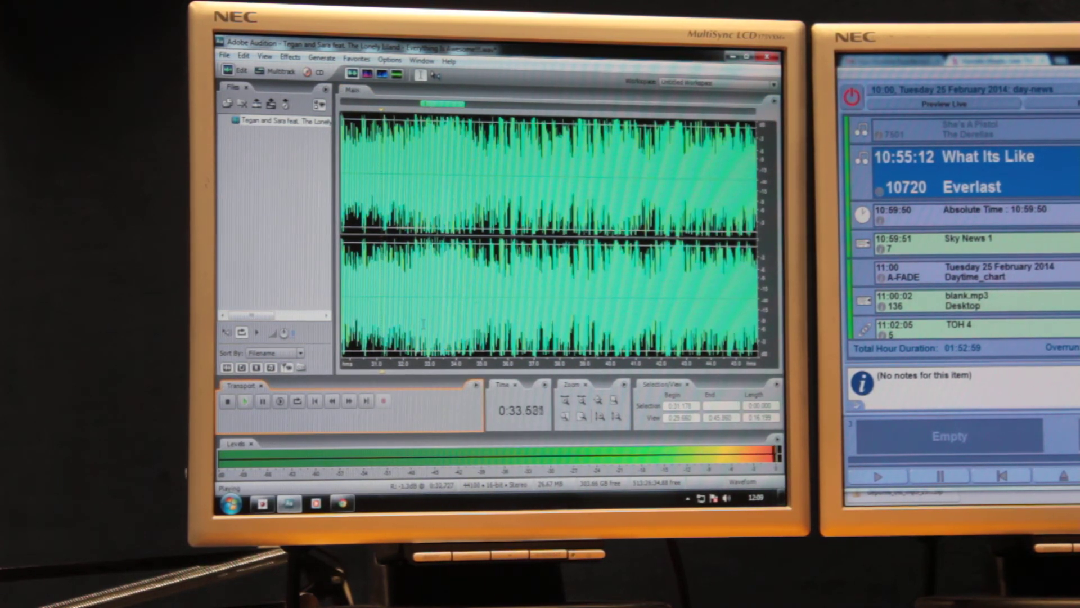
Stop playback of the censored passage, returning to 0:31.2.
left_click(230, 402)
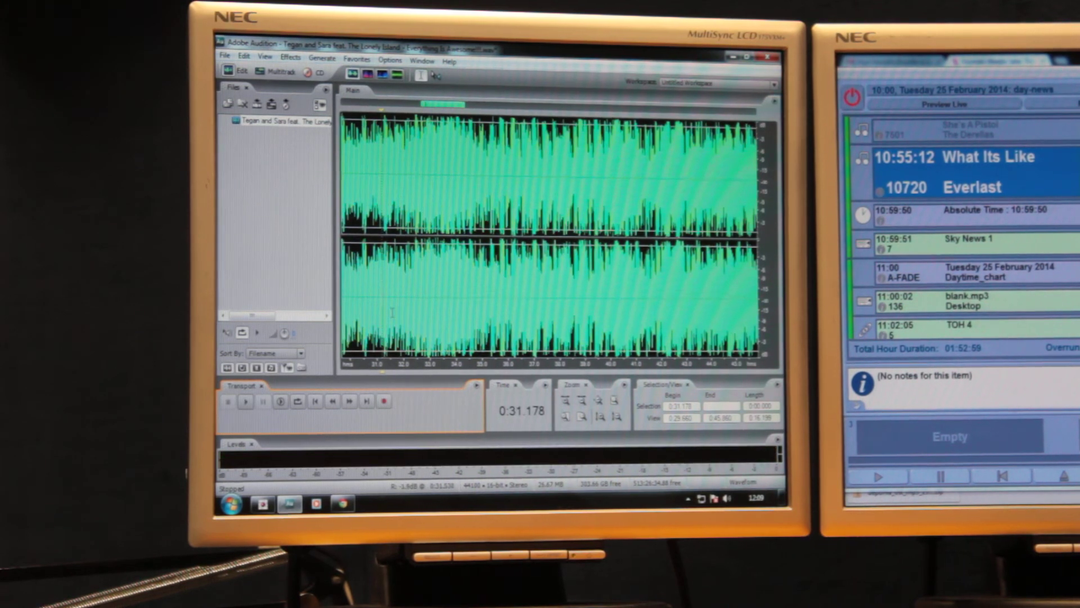